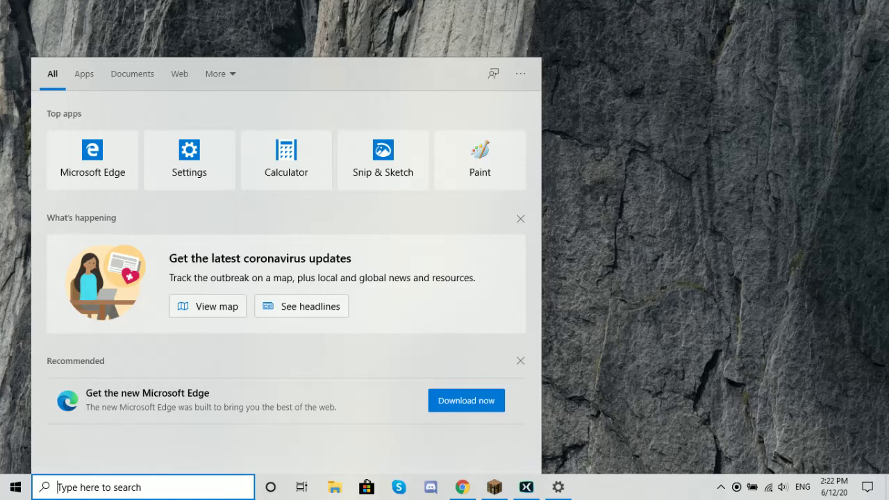
Search Windows for 'device manager' to open Device Manager
text(device manage)
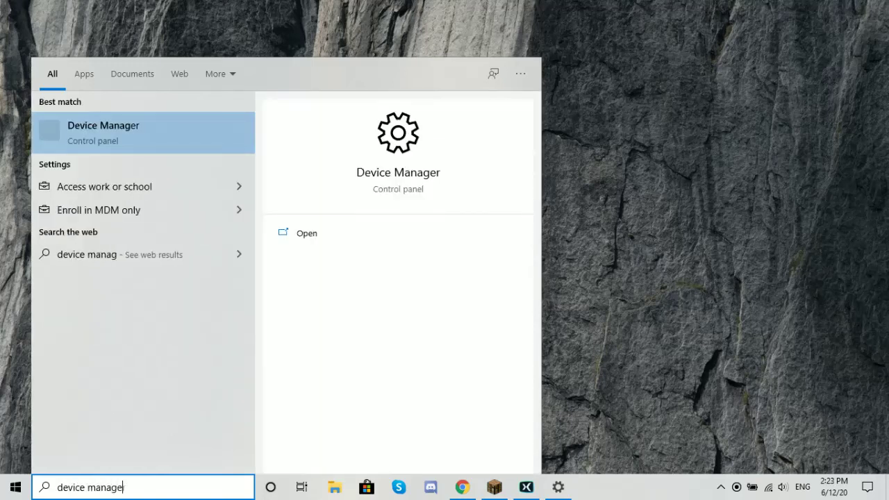
text(r)
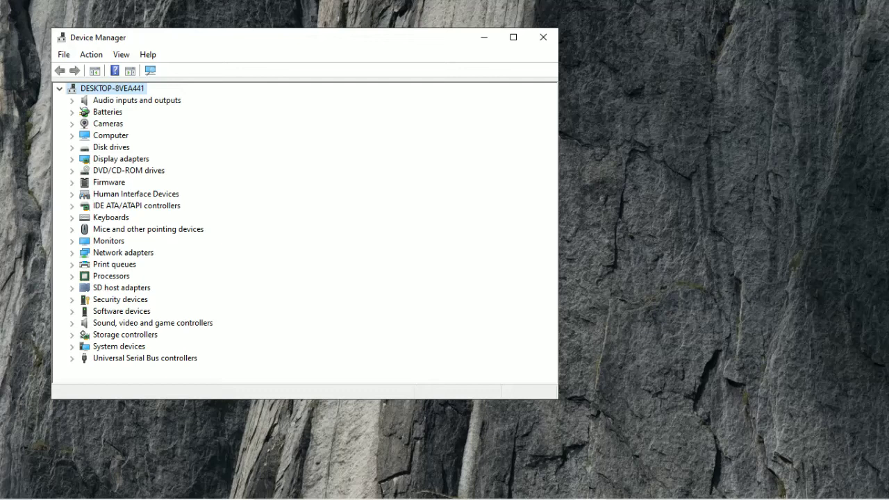
Expand Mice and other pointing devices and select the HID-compliant mouse entry
key(Down)
key(Down)
key(Down)
key(Down)
key(Down)
key(Down)
key(Down)
key(Down)
key(Down)
key(Down)
key(Down)
key(Down)
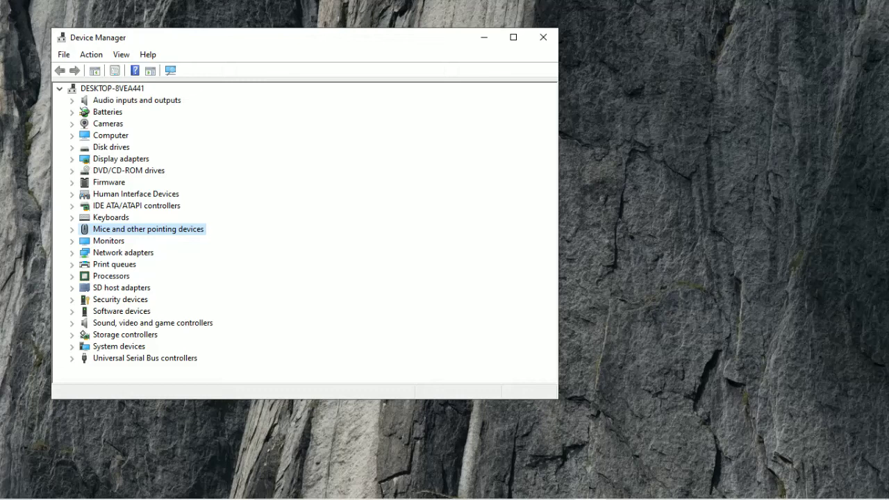
key(Right)
key(Down)
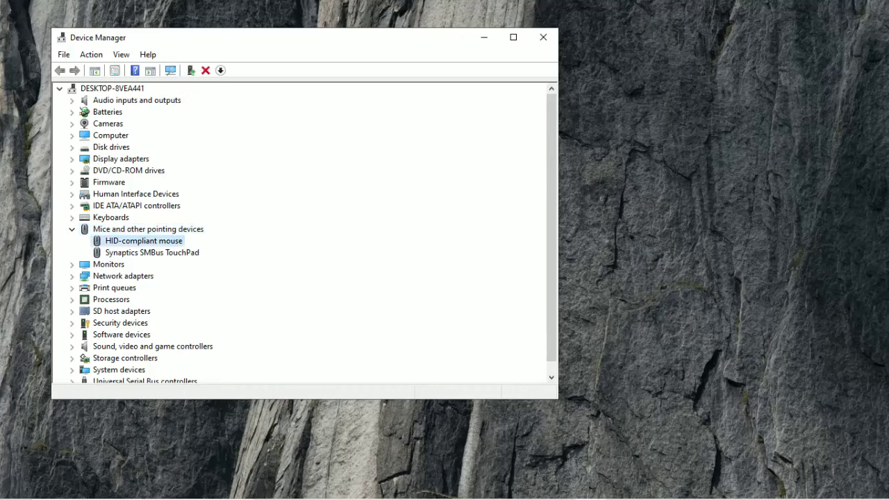
key(Down)
key(Up)
key(Down)
key(Up)
Disable the HID-compliant mouse from its Properties Driver tab, confirming with Yes
key(Return)
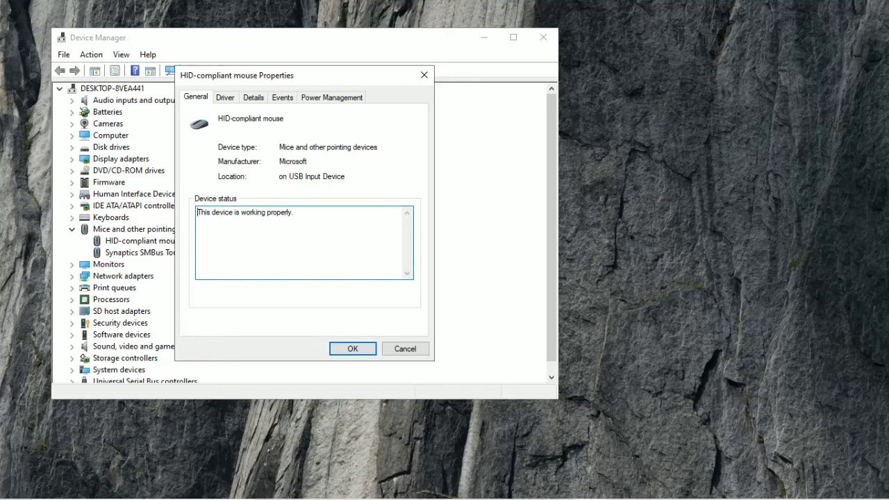
key(Tab)
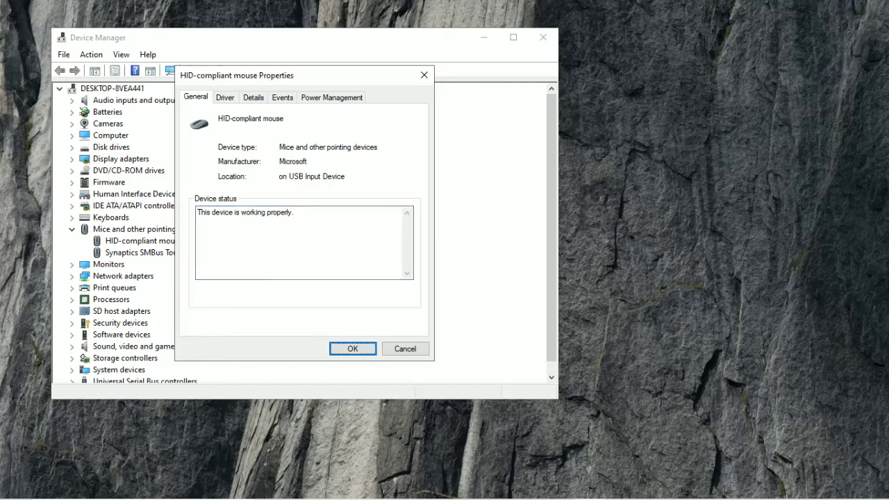
key(Tab)
key(Tab)
key(Right)
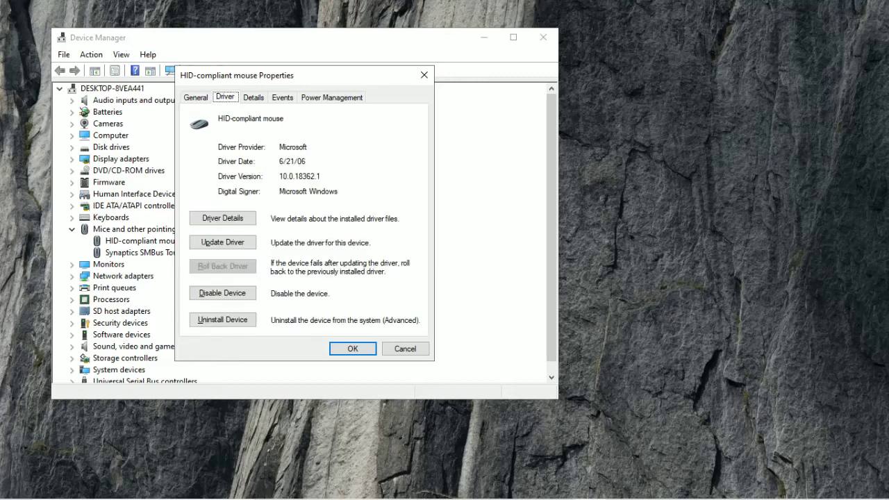
key(Tab)
key(Tab)
key(Tab)
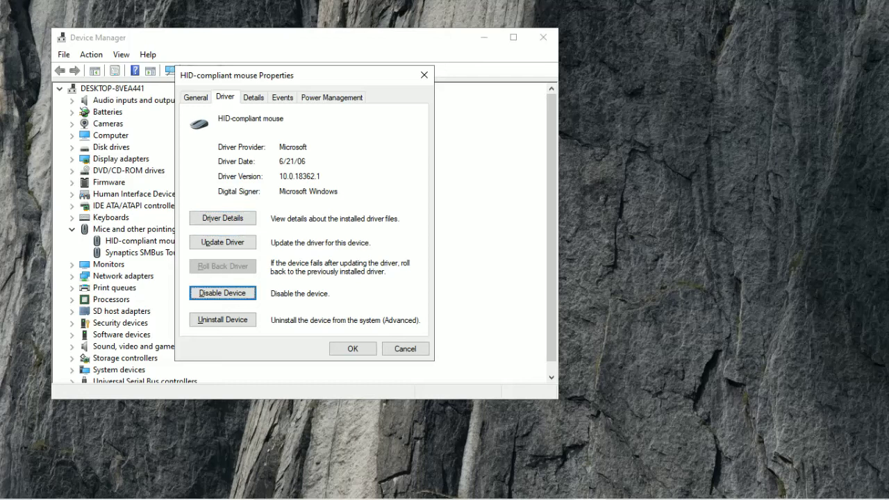
key(Return)
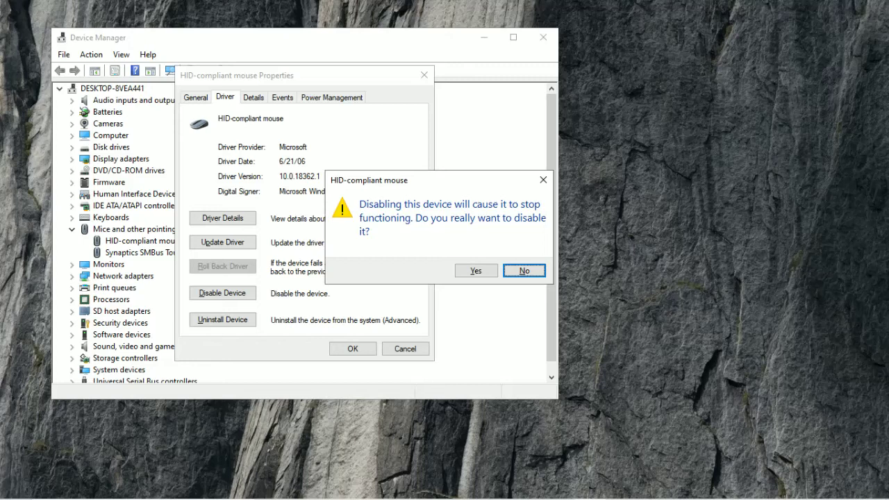
key(Left)
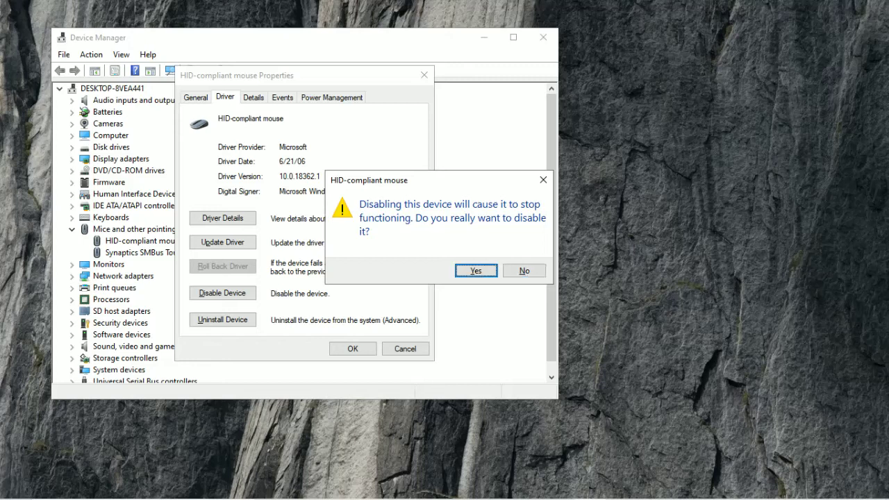
key(Return)
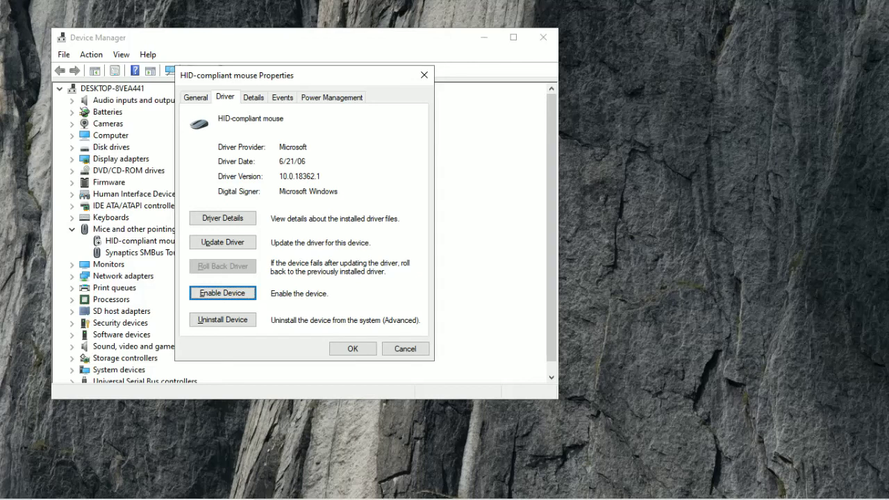
Re-enable the HID-compliant mouse with Enable Device on its Driver tab
key(Return)
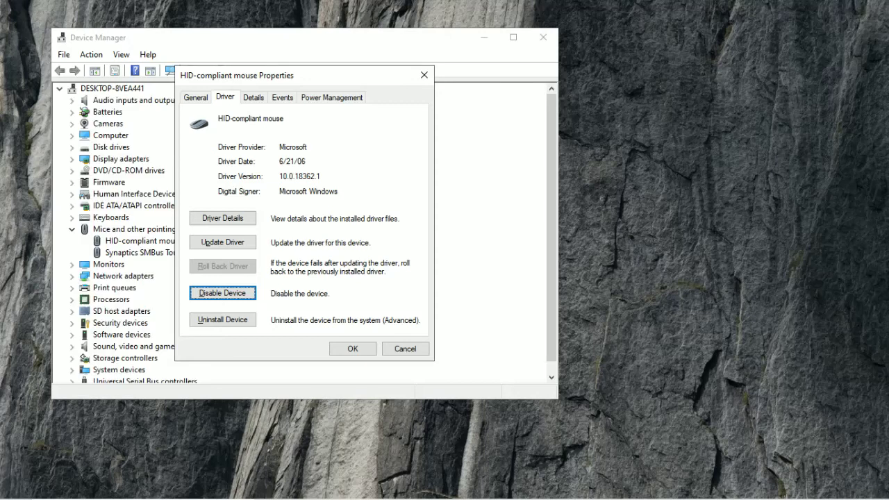
key(Return)
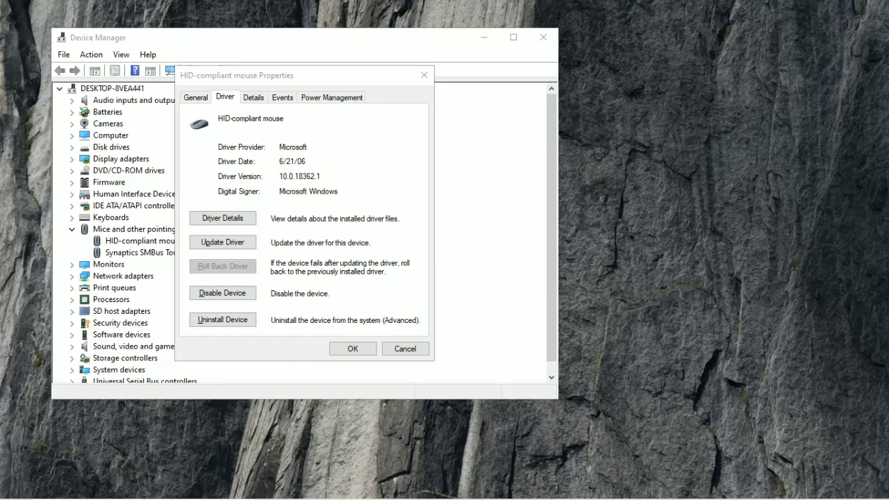
mouse_move(15, 494)
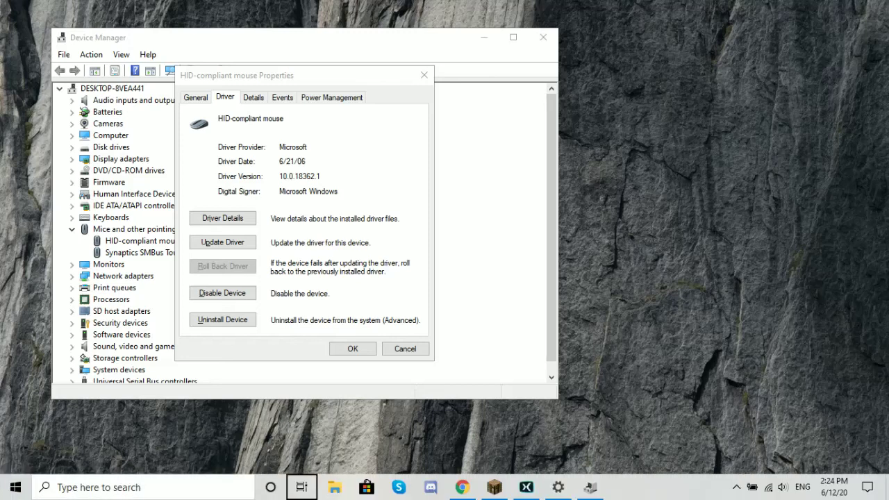
Run Update Driver for the HID-compliant mouse, searching automatically for updated driver software
key(Escape)
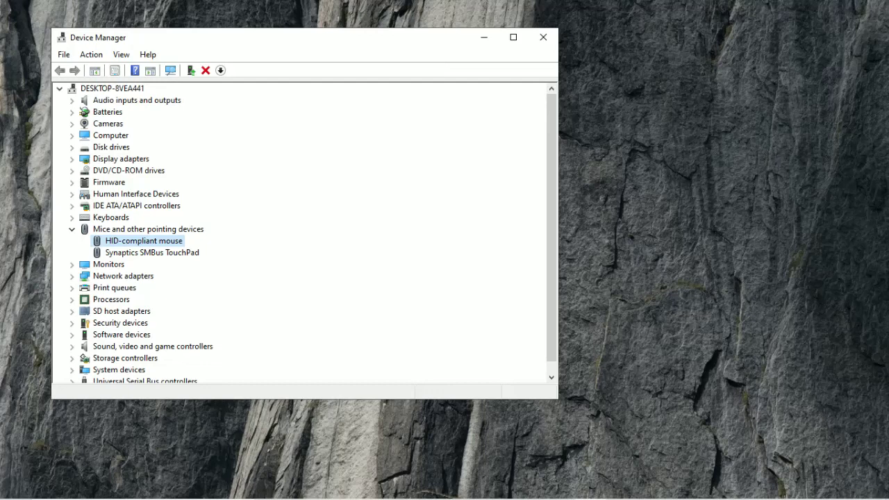
key(Return)
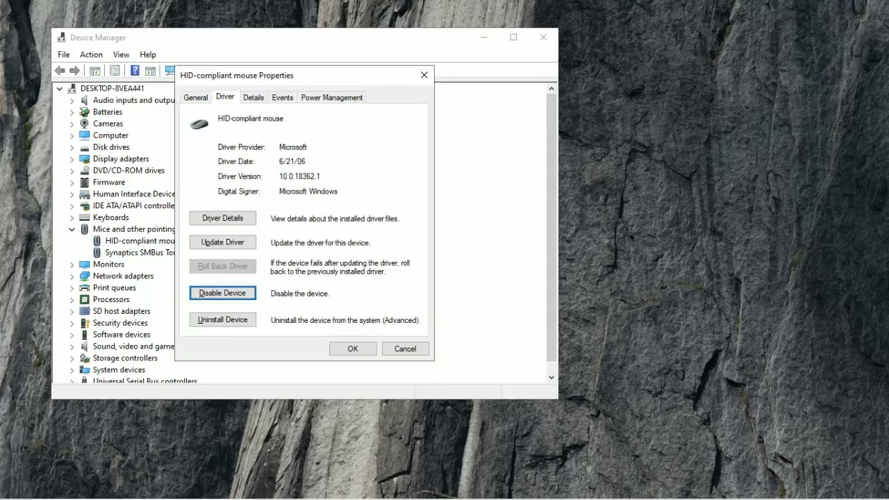
key(Tab)
key(Tab)
key(Tab)
key(Tab)
key(Tab)
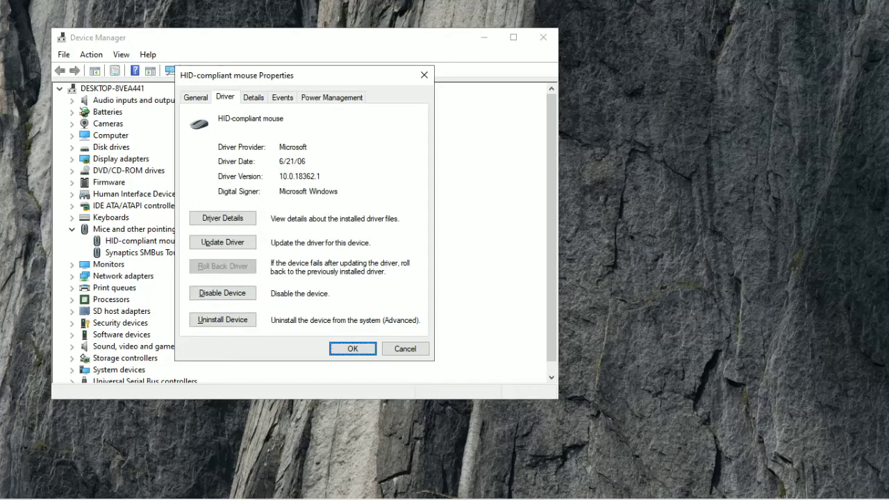
key(Tab)
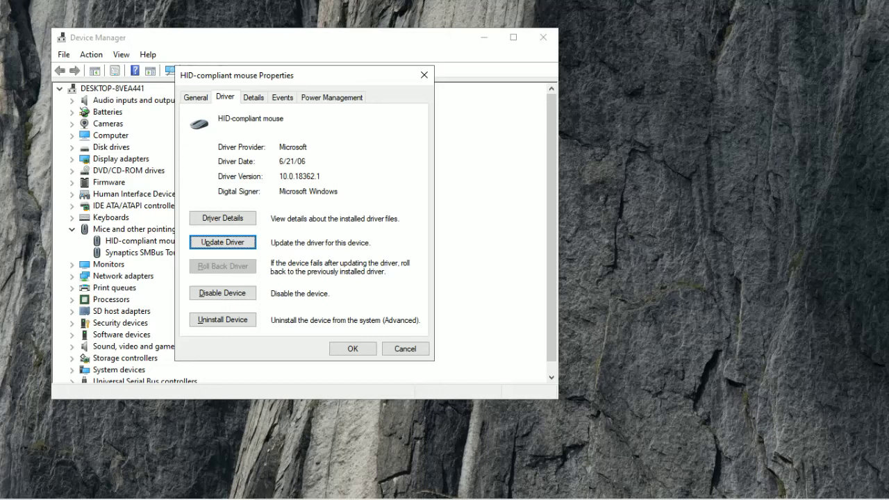
key(Return)
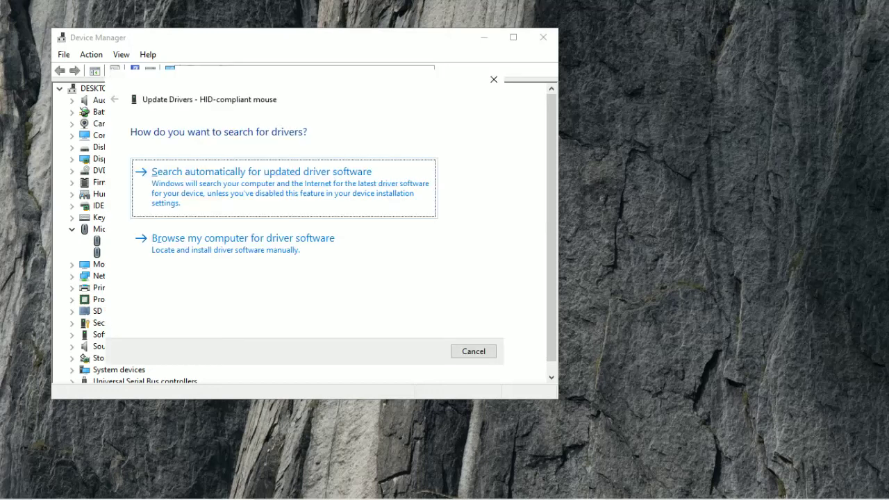
key(Return)
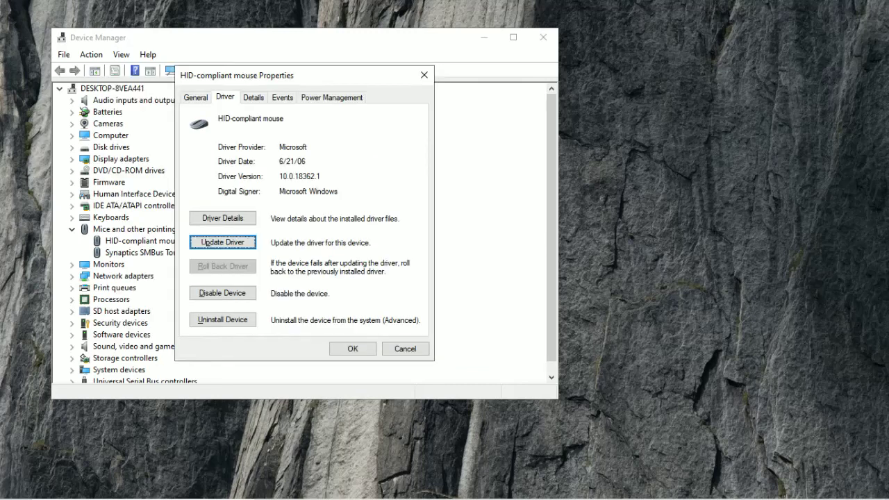
click(231, 240)
Uninstall the HID-compliant mouse, confirming Uninstall in the warning dialog
click(222, 320)
key(Return)
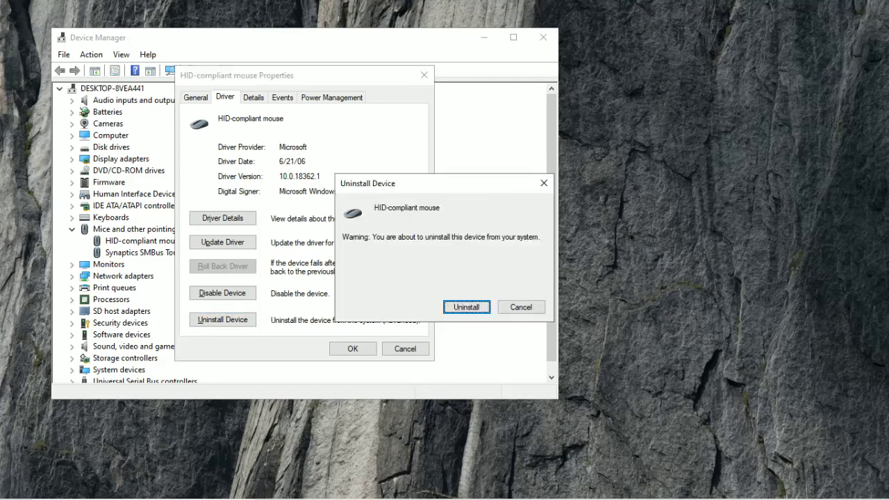
key(Return)
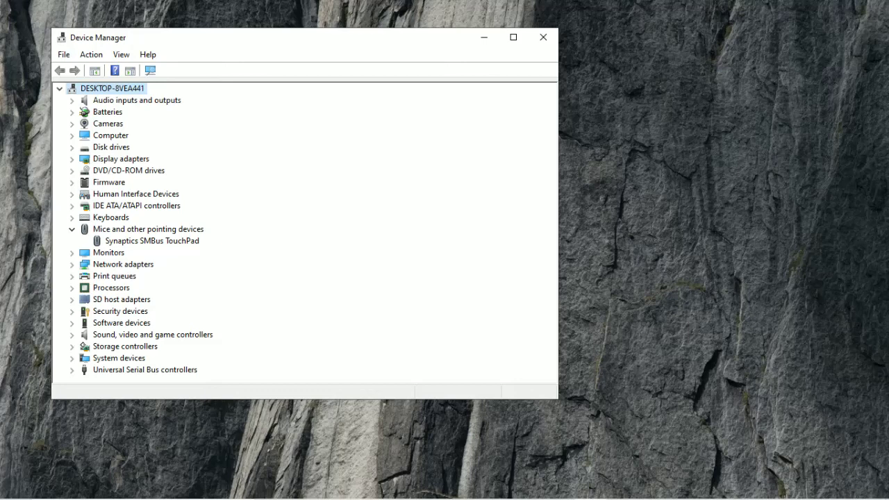
Run Action > Scan for hardware changes from the keyboard menu
key(alt)
key(Right)
key(Down)
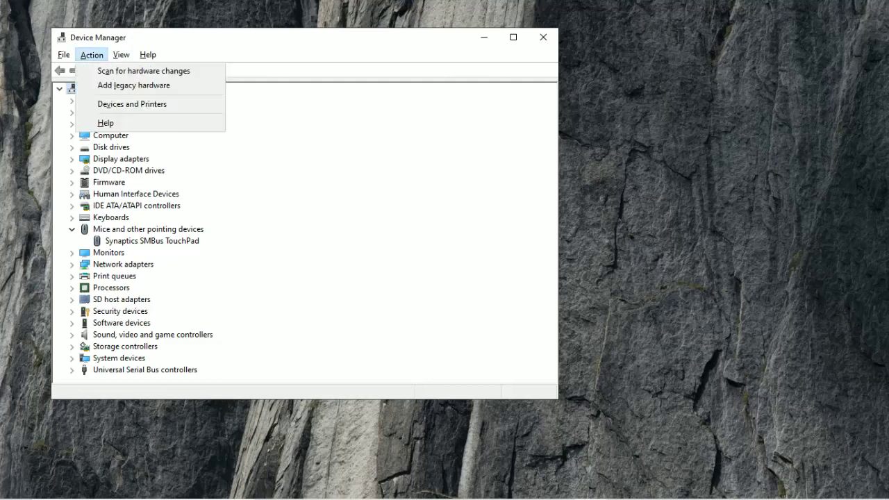
key(Down)
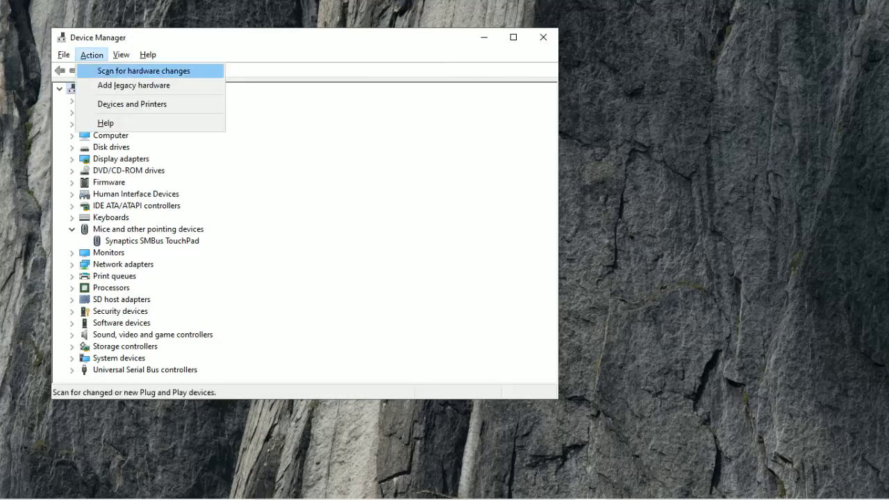
key(Return)
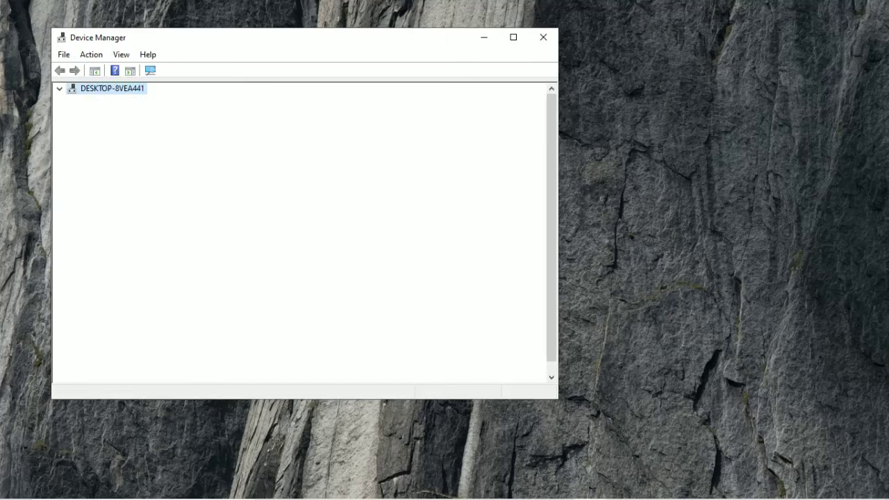
Select the restored HID-compliant mouse and check its Properties
key(Down)
key(Down)
key(Down)
key(Down)
key(Down)
key(Down)
key(Down)
key(Down)
key(Down)
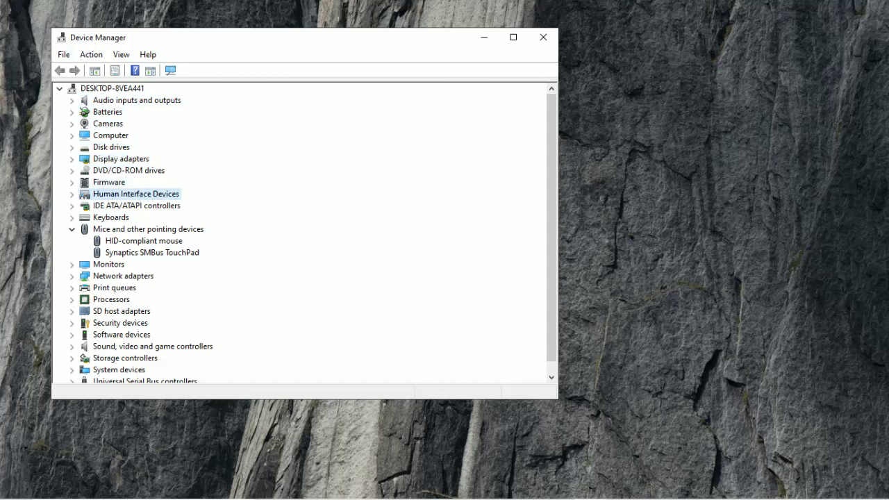
key(Down)
key(Down)
key(Down)
key(Down)
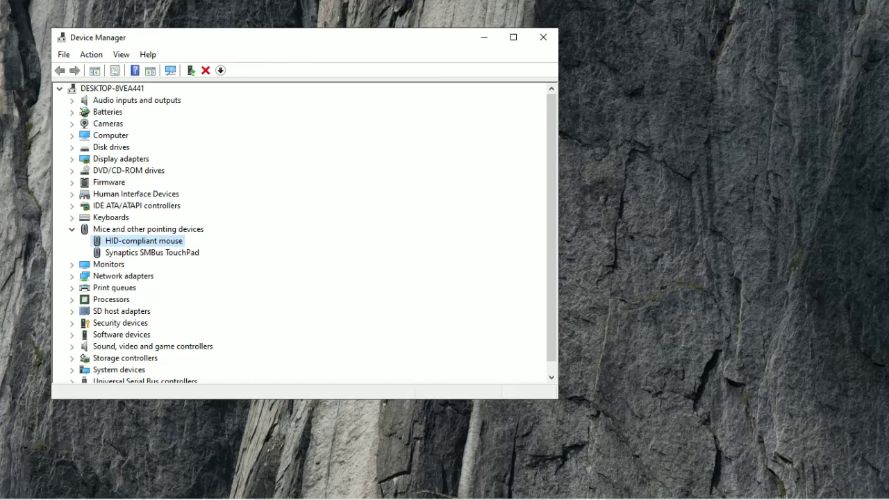
key(Return)
key(Escape)
key(super)
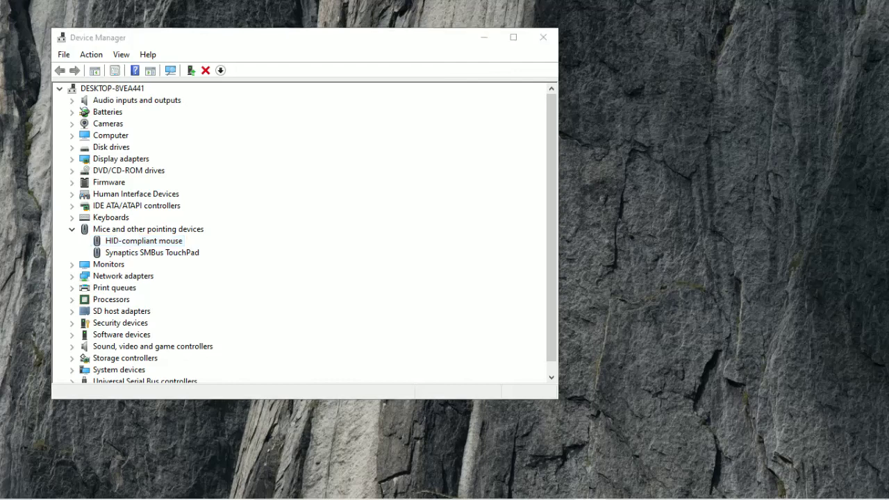
text(goog)
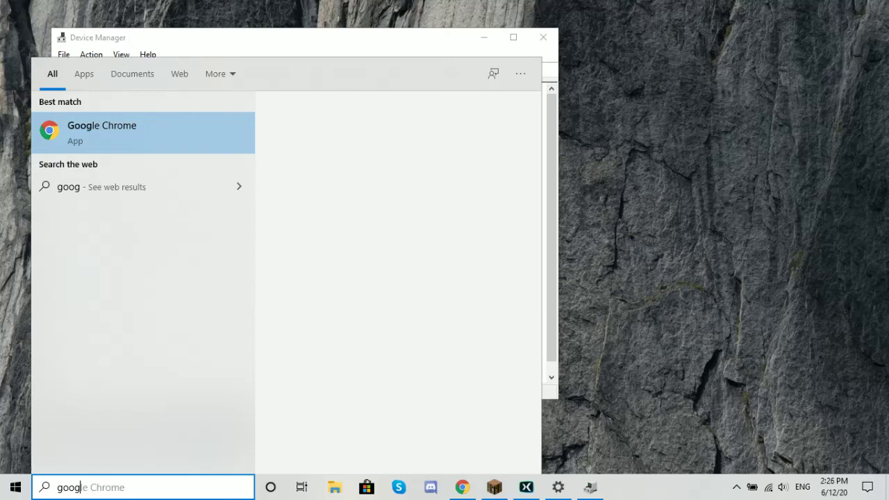
key(Escape)
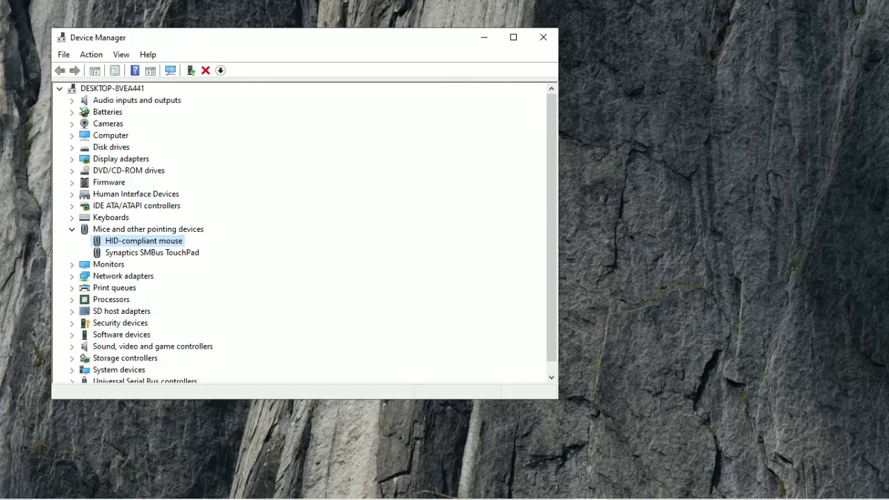
key(super+s)
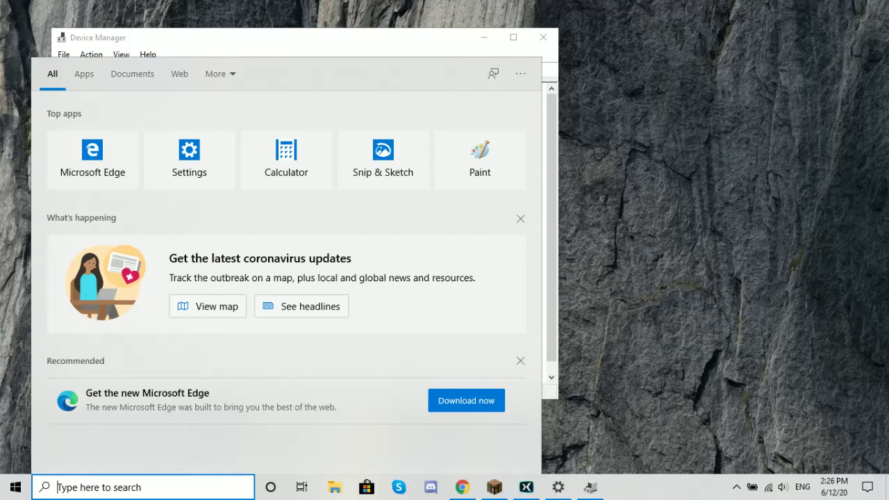
key(Escape)
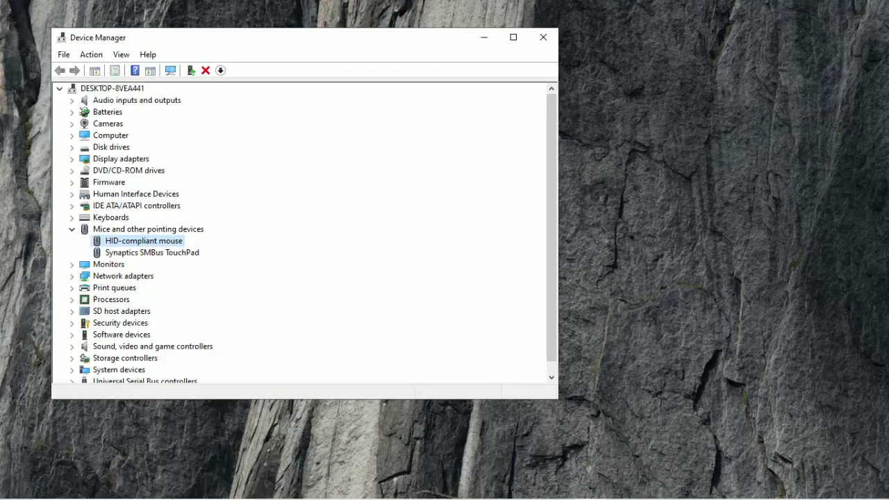